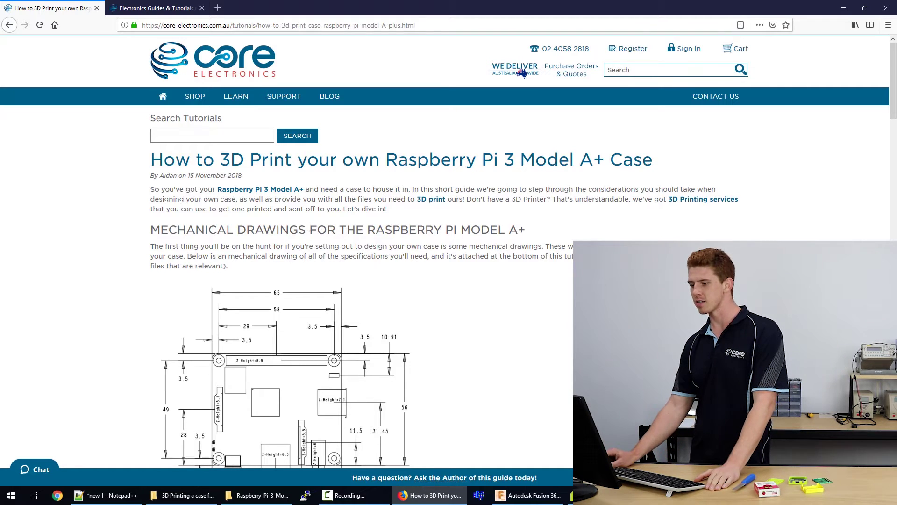
- Read through the Raspberry Pi 3 Model A+ case tutorial, examining the mechanical drawing, attached design files and case design considerations
{"action": "scroll", "coordinate": [229, 222], "scroll_direction": "down", "scroll_amount": 2}
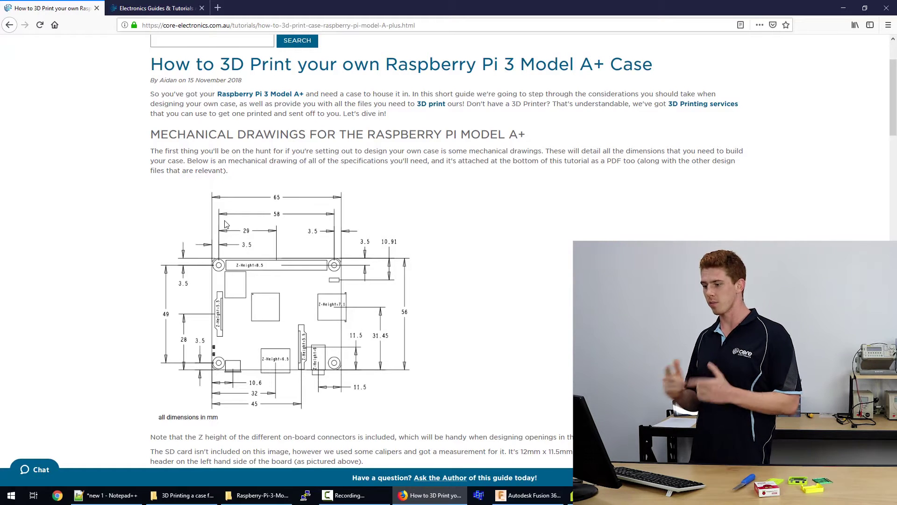
{"action": "scroll", "coordinate": [257, 226], "scroll_direction": "down", "scroll_amount": 2}
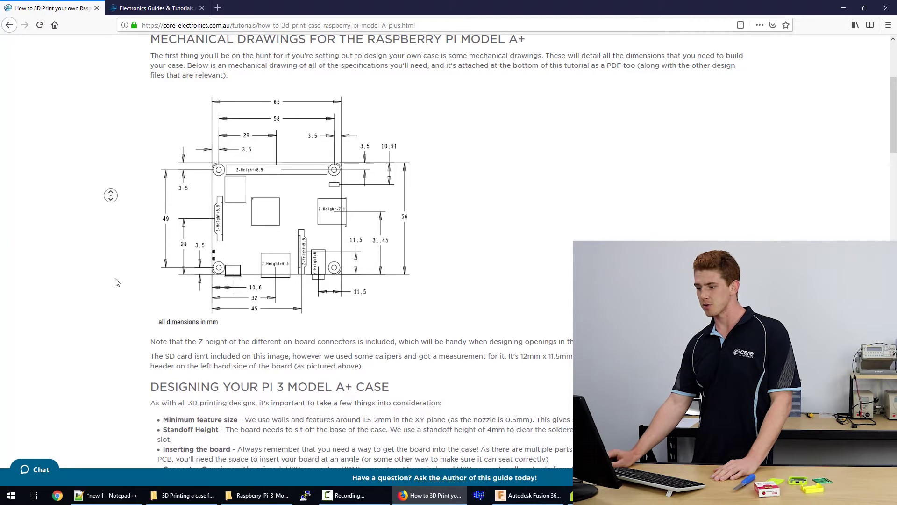
{"action": "middle_click_drag", "start_coordinate": [117, 282], "coordinate": [134, 416]}
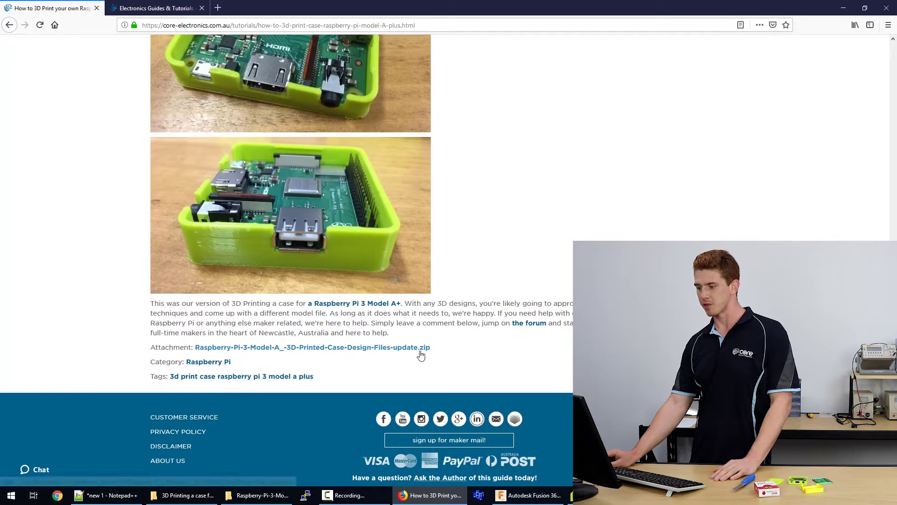
{"action": "mouse_move", "coordinate": [472, 368]}
{"action": "middle_mouse_down"}
{"action": "mouse_move", "coordinate": [457, 166]}
{"action": "mouse_move", "coordinate": [460, 181]}
{"action": "middle_mouse_up"}
{"action": "scroll", "coordinate": [482, 246], "scroll_direction": "down", "scroll_amount": 6}
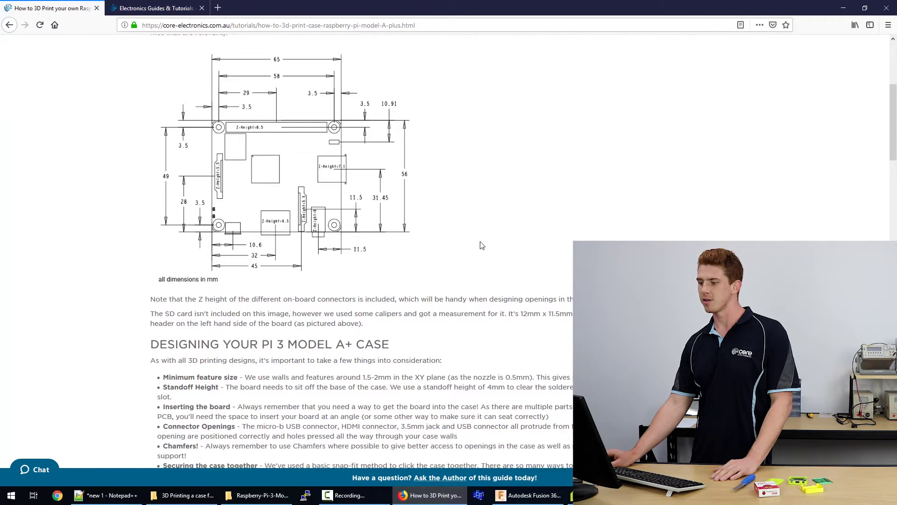
{"action": "scroll", "coordinate": [482, 246], "scroll_direction": "up", "scroll_amount": 3}
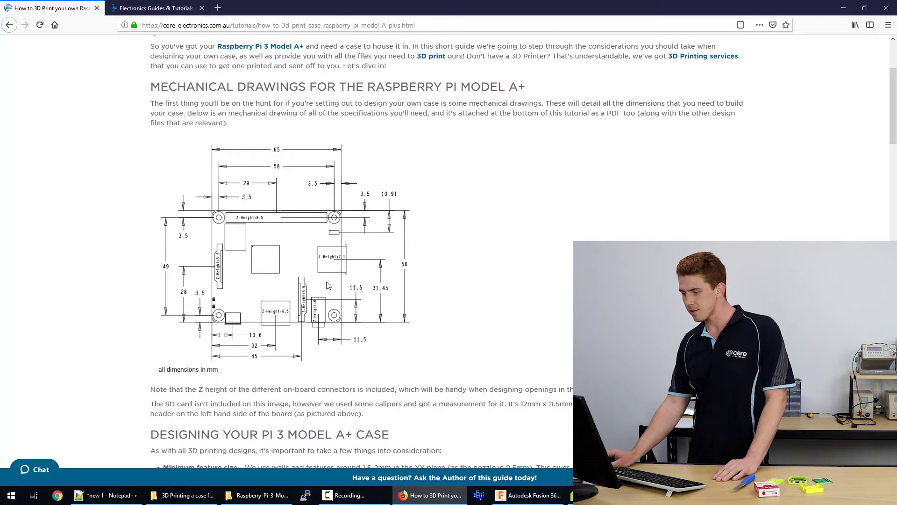
{"action": "scroll", "coordinate": [309, 308], "scroll_direction": "down", "scroll_amount": 2}
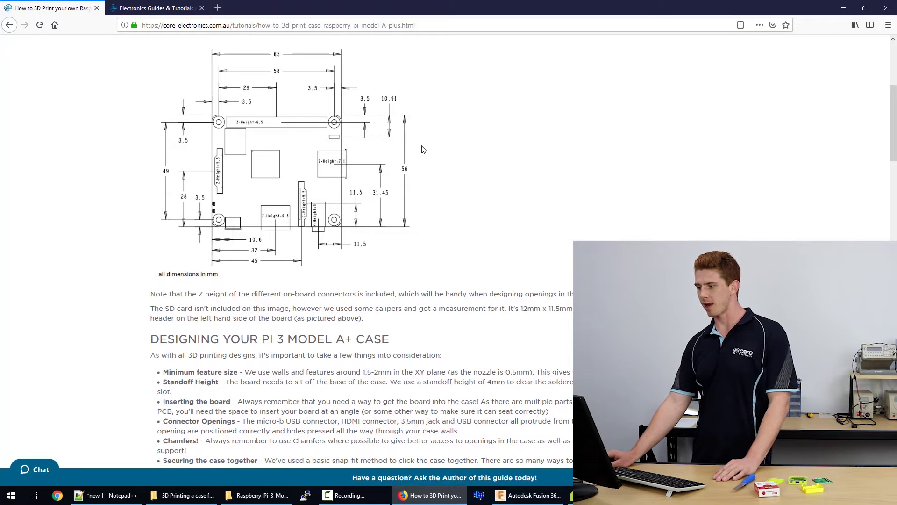
{"action": "scroll", "coordinate": [427, 234], "scroll_direction": "down", "scroll_amount": 2}
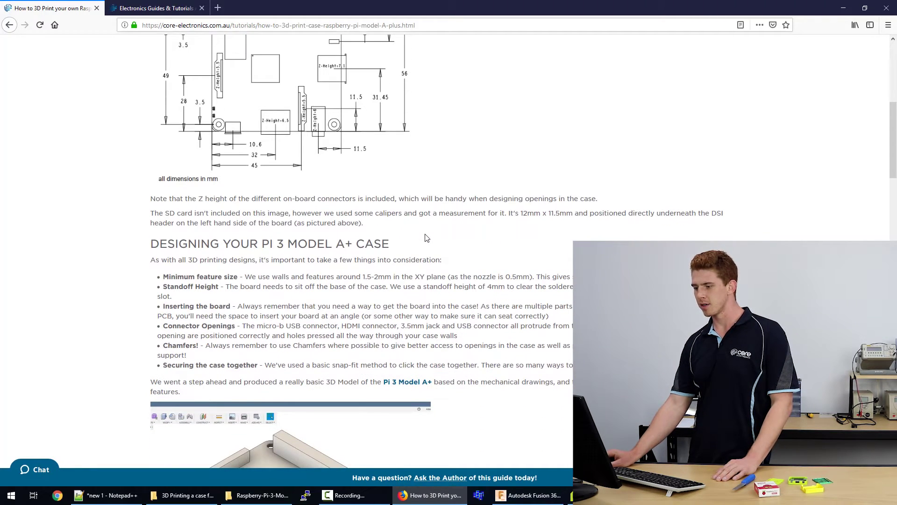
{"action": "scroll", "coordinate": [427, 238], "scroll_direction": "down", "scroll_amount": 4}
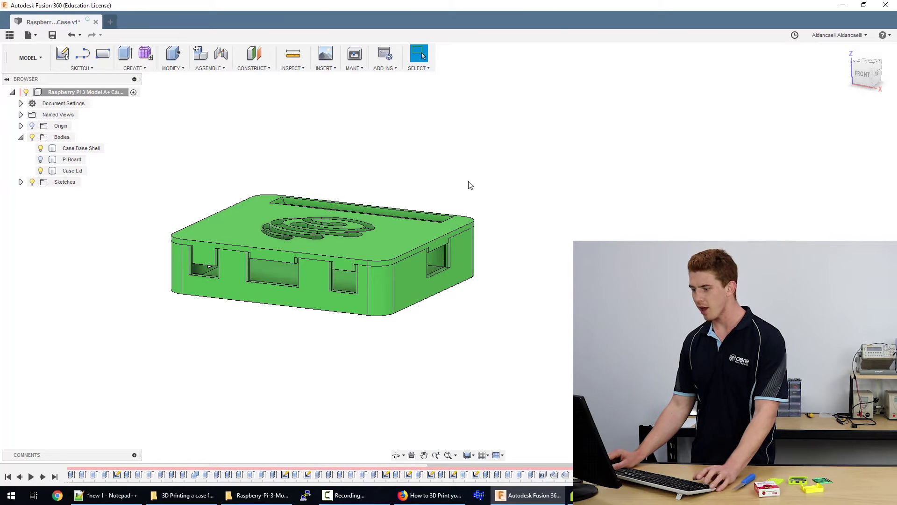
- View the case from above and hide the Case Base Shell and Case Lid bodies
{"action": "middle_click_drag", "start_coordinate": [470, 185], "coordinate": [475, 265]}
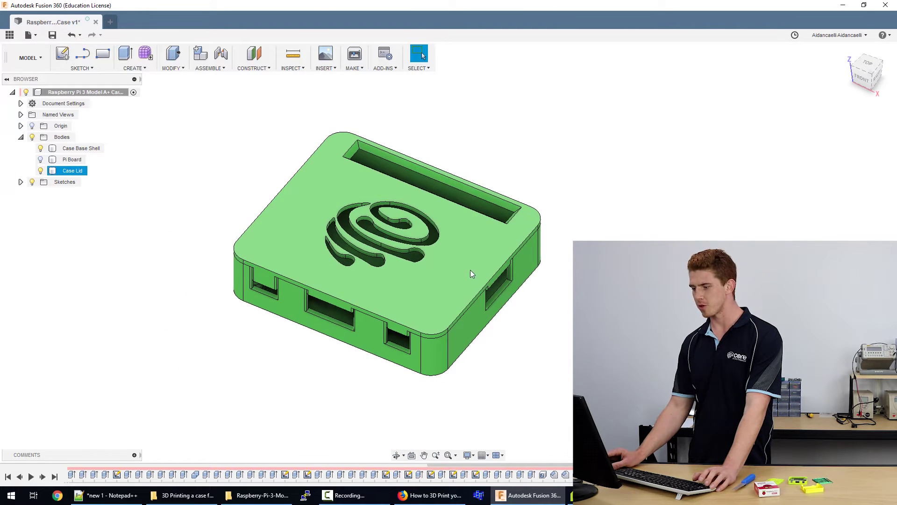
{"action": "left_click", "coordinate": [40, 148]}
{"action": "left_click", "coordinate": [40, 171]}
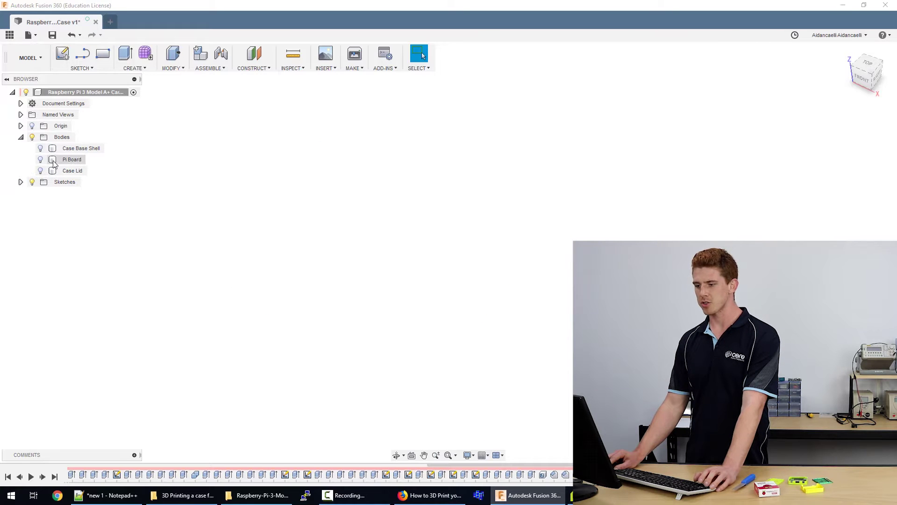
- Open pi-3-model-a+-mechanical-drawings.pdf from the extracted case design files folder
{"action": "left_click", "coordinate": [183, 495]}
{"action": "left_click", "coordinate": [259, 495]}
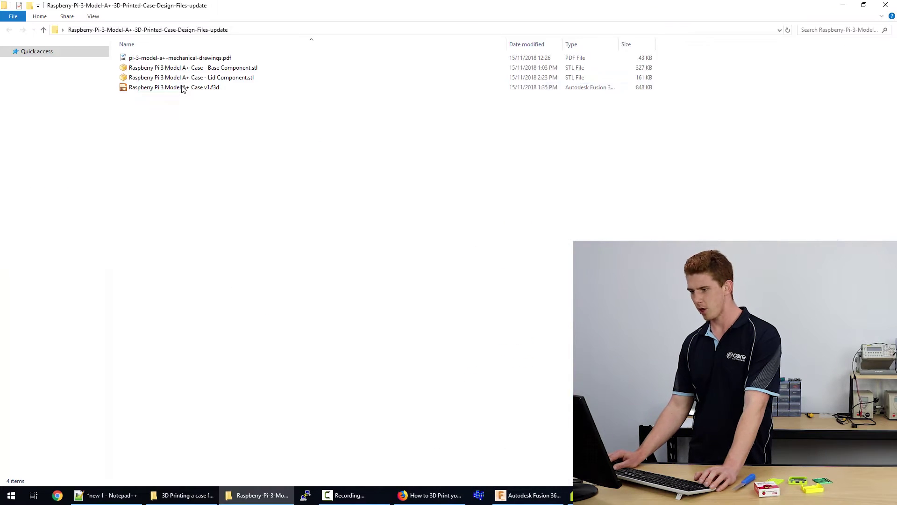
{"action": "double_click", "coordinate": [181, 58]}
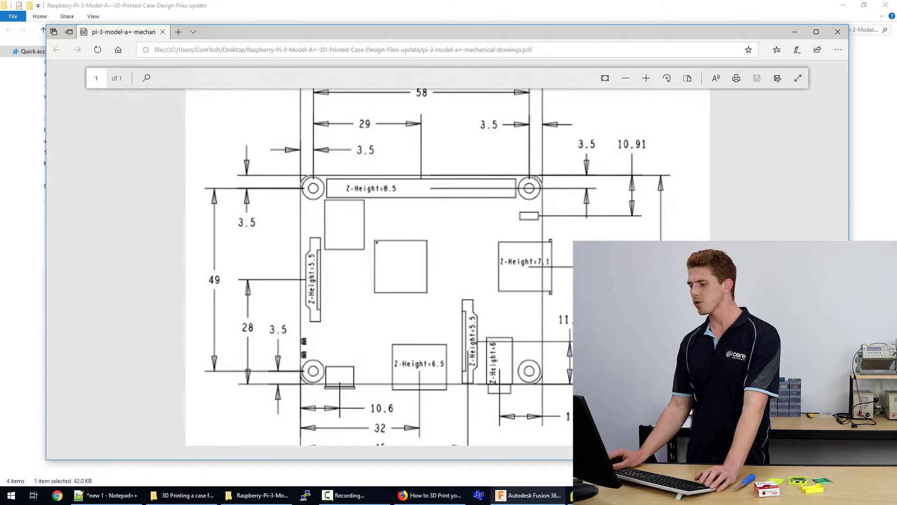
- Switch back to Fusion 360 and show only the Pi Board body
{"action": "left_click", "coordinate": [528, 495]}
{"action": "left_click", "coordinate": [40, 159]}
{"action": "left_click", "coordinate": [66, 159]}
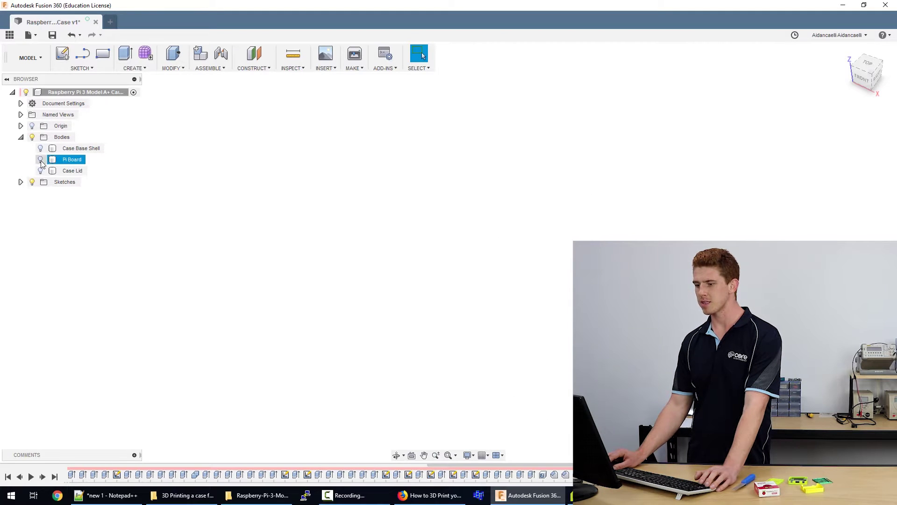
{"action": "middle_click_drag", "start_coordinate": [361, 269], "coordinate": [369, 277], "text": "shift"}
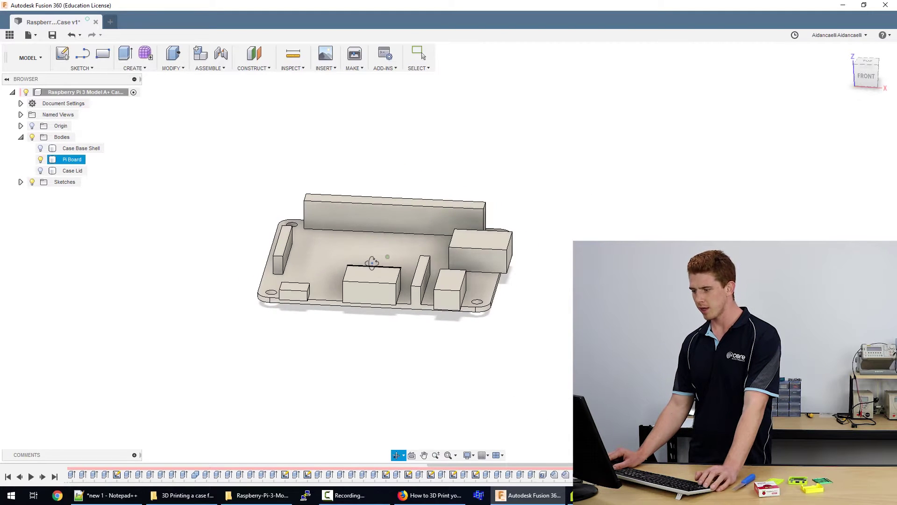
- Examine the Pi Board's edge connectors, its sides and the block on its underside
{"action": "left_click", "coordinate": [298, 297]}
{"action": "left_click", "coordinate": [357, 292]}
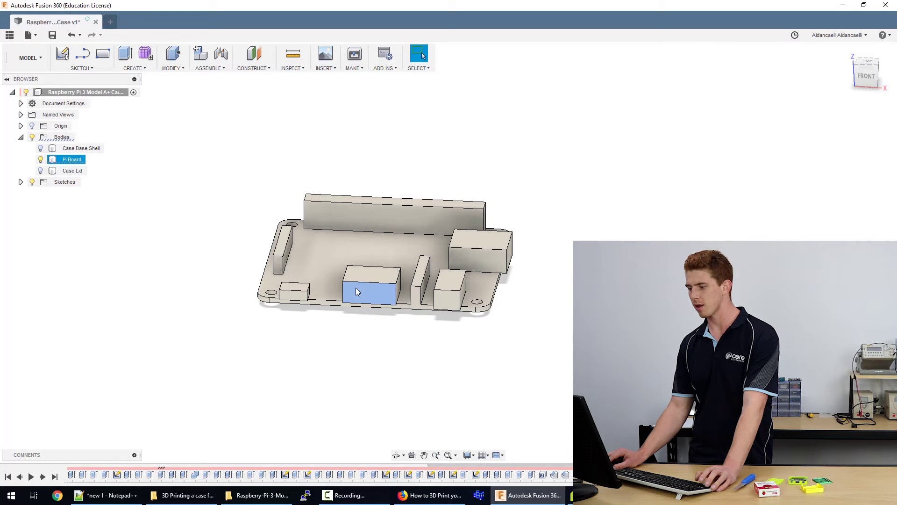
{"action": "left_click", "coordinate": [449, 305]}
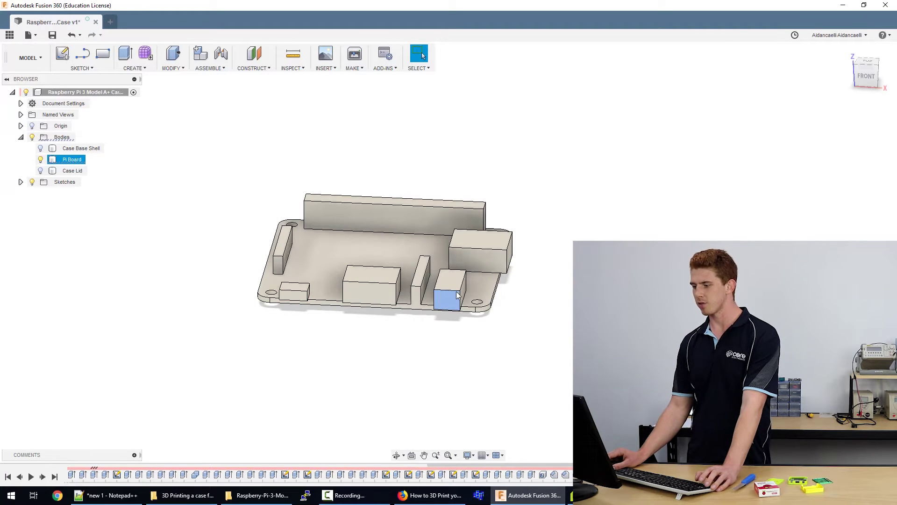
{"action": "middle_click_drag", "start_coordinate": [557, 310], "coordinate": [504, 279], "text": "shift"}
{"action": "left_click", "coordinate": [504, 279]}
{"action": "middle_click_drag", "start_coordinate": [177, 271], "coordinate": [357, 266], "text": "shift"}
{"action": "middle_click_drag", "start_coordinate": [297, 230], "coordinate": [393, 231], "text": "shift"}
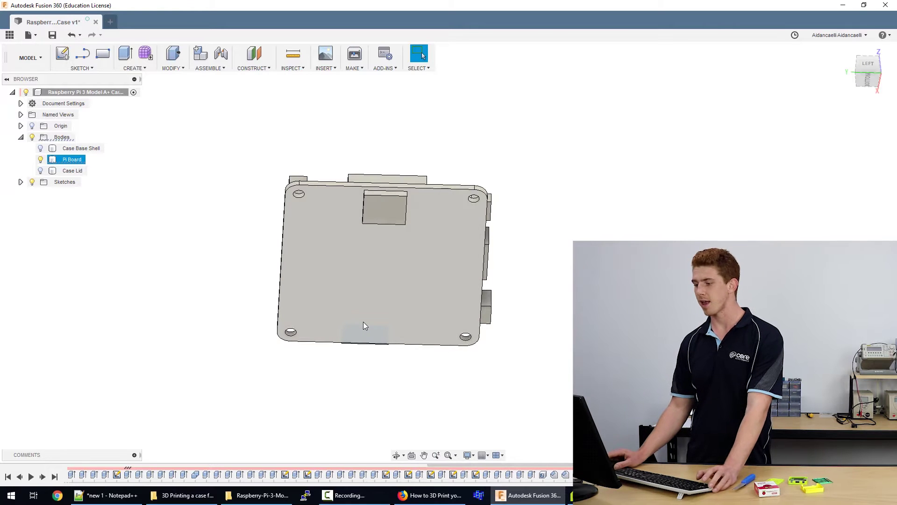
{"action": "middle_click_drag", "start_coordinate": [417, 293], "coordinate": [318, 193], "text": "shift"}
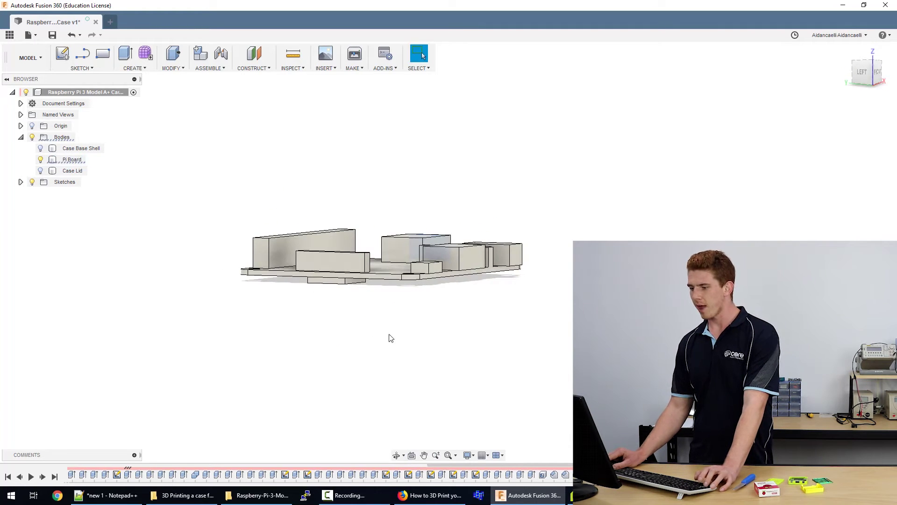
{"action": "middle_click_drag", "start_coordinate": [391, 338], "coordinate": [280, 262], "text": "shift"}
- Show the Case Base Shell and Case Lid bodies and hide the Pi Board
{"action": "left_click", "coordinate": [56, 149]}
{"action": "left_click", "coordinate": [40, 148]}
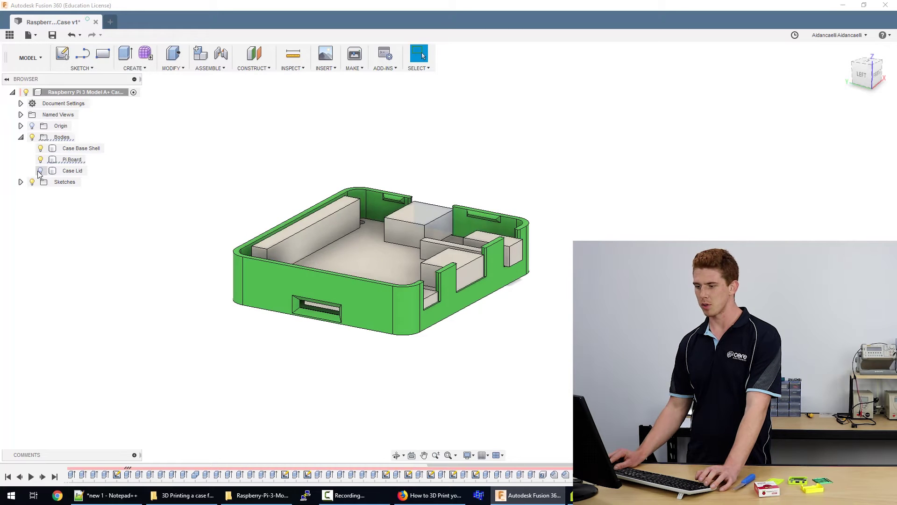
{"action": "left_click", "coordinate": [40, 171]}
{"action": "left_click", "coordinate": [40, 159]}
- Examine the closed case's connector openings, header slot, chamfered SD card opening and the logo cutout in the lid
{"action": "middle_click_drag", "start_coordinate": [554, 377], "coordinate": [506, 355], "text": "shift"}
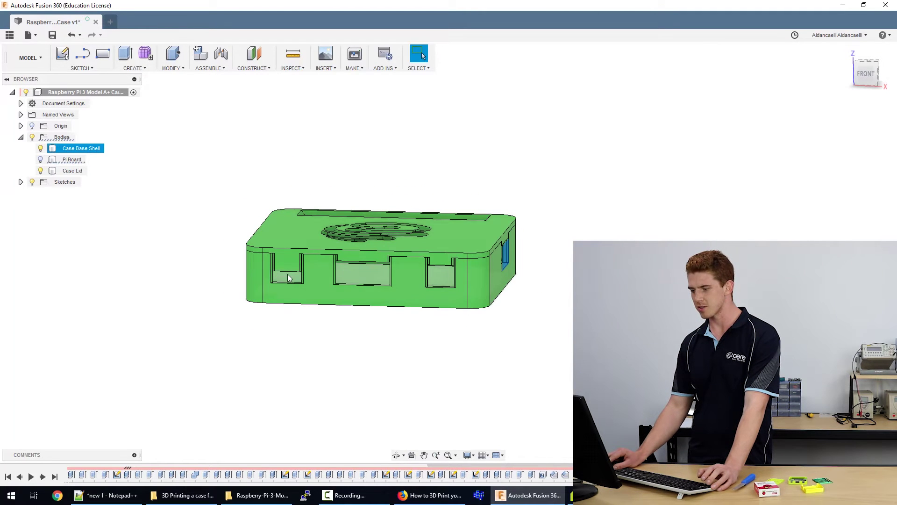
{"action": "middle_click_drag", "start_coordinate": [555, 282], "coordinate": [484, 279], "text": "shift"}
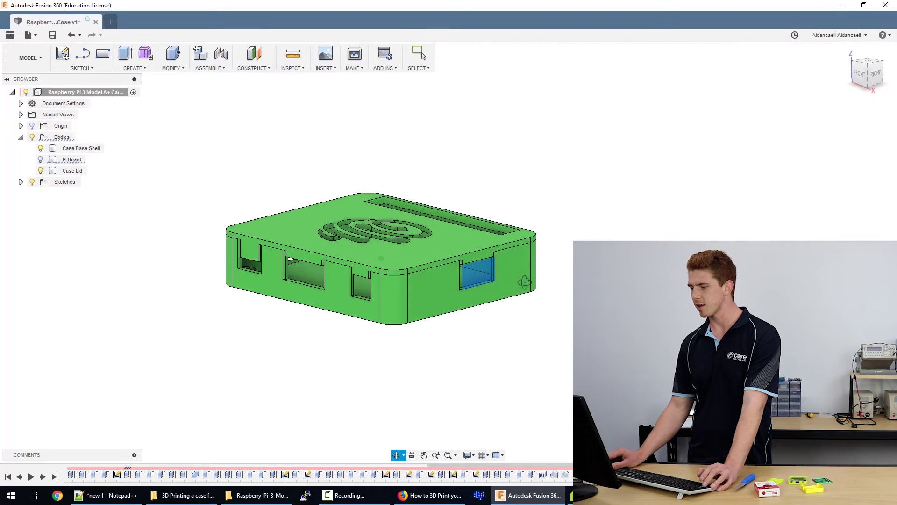
{"action": "mouse_move", "coordinate": [551, 299]}
{"action": "middle_mouse_down", "text": "shift"}
{"action": "mouse_move", "coordinate": [498, 286]}
{"action": "mouse_move", "coordinate": [547, 309]}
{"action": "mouse_move", "coordinate": [566, 301]}
{"action": "middle_mouse_up", "text": "shift"}
{"action": "scroll", "coordinate": [476, 247], "scroll_direction": "down", "scroll_amount": 2}
{"action": "scroll", "coordinate": [475, 248], "scroll_direction": "up", "scroll_amount": 4}
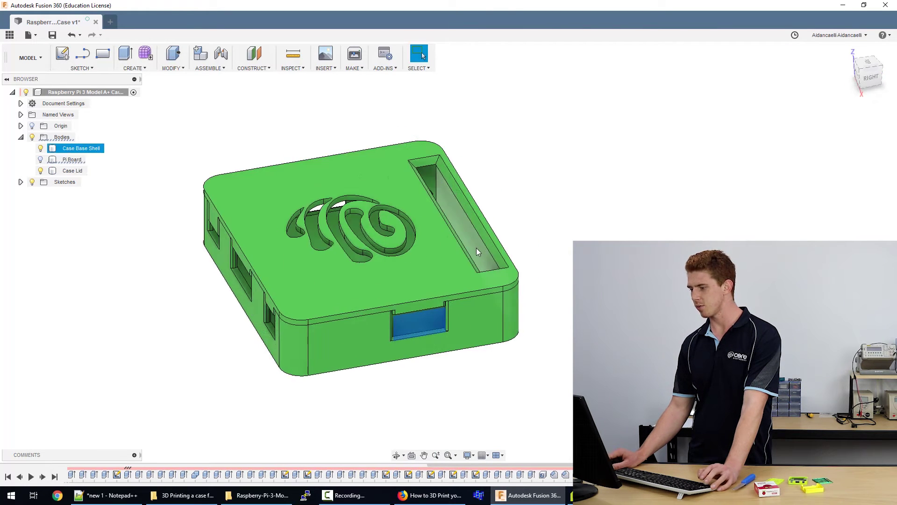
{"action": "scroll", "coordinate": [484, 250], "scroll_direction": "up", "scroll_amount": 2}
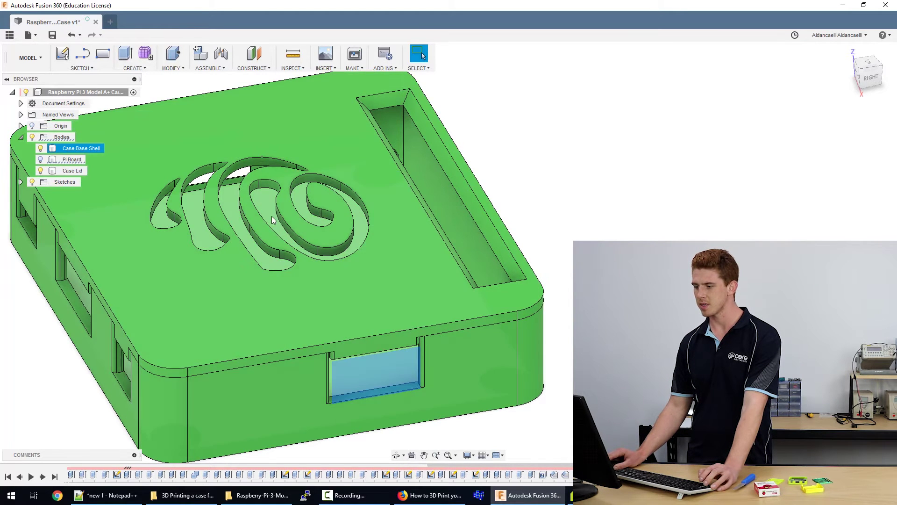
{"action": "middle_click_drag", "start_coordinate": [150, 293], "coordinate": [204, 303], "text": "shift"}
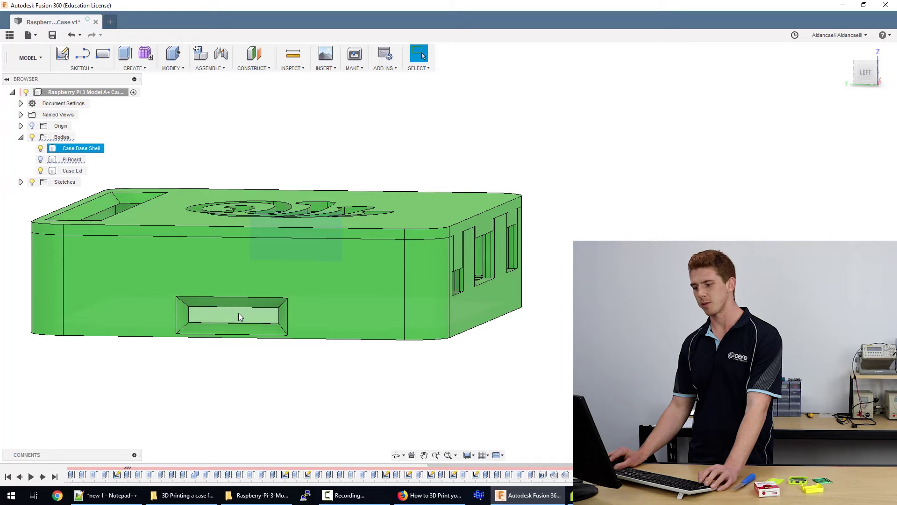
{"action": "middle_click_drag", "start_coordinate": [148, 263], "coordinate": [185, 251], "text": "shift"}
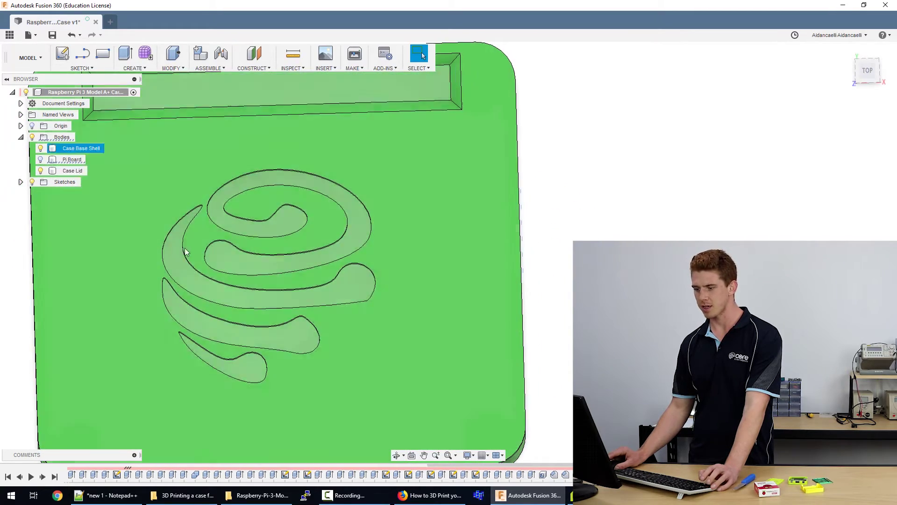
{"action": "left_click", "coordinate": [321, 260]}
{"action": "middle_click_drag", "start_coordinate": [396, 318], "coordinate": [400, 297], "text": "shift"}
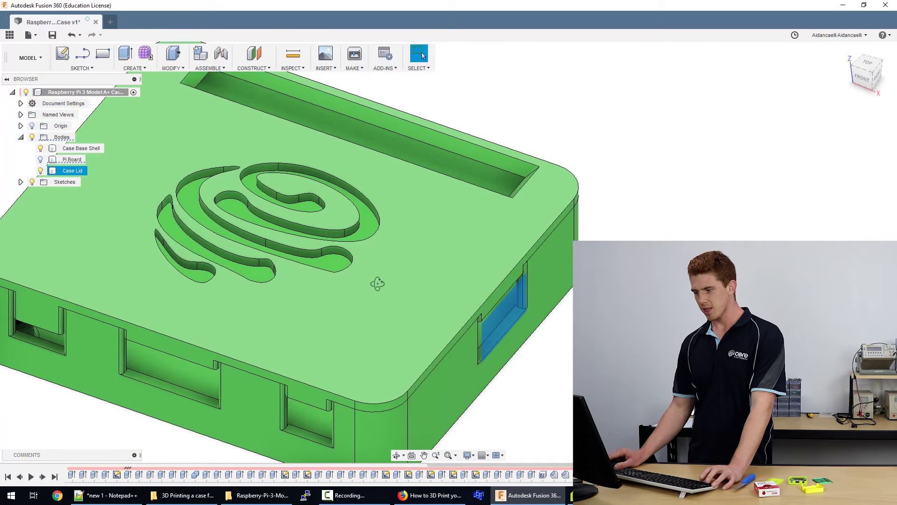
{"action": "middle_click_drag", "start_coordinate": [377, 284], "coordinate": [379, 262], "text": "shift"}
{"action": "scroll", "coordinate": [379, 261], "scroll_direction": "down", "scroll_amount": 5}
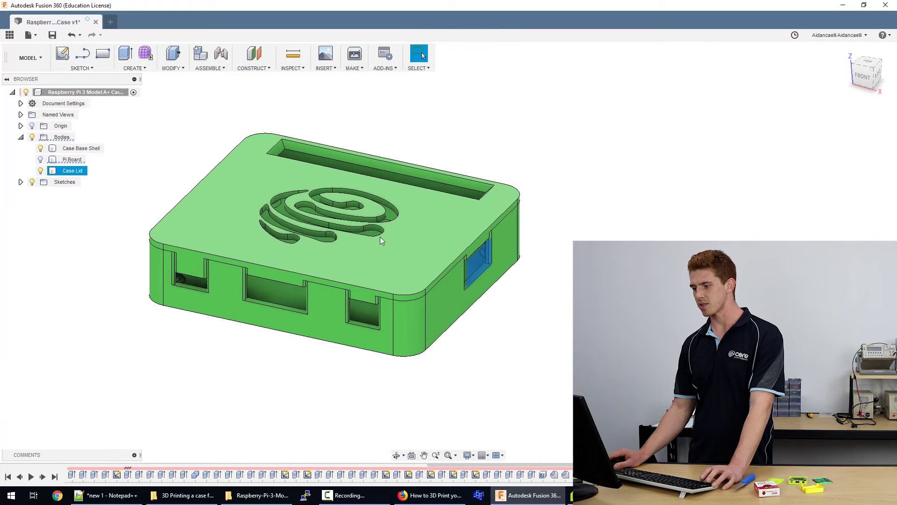
- Hide the Case Lid so only the Case Base Shell is shown
{"action": "left_click", "coordinate": [75, 148]}
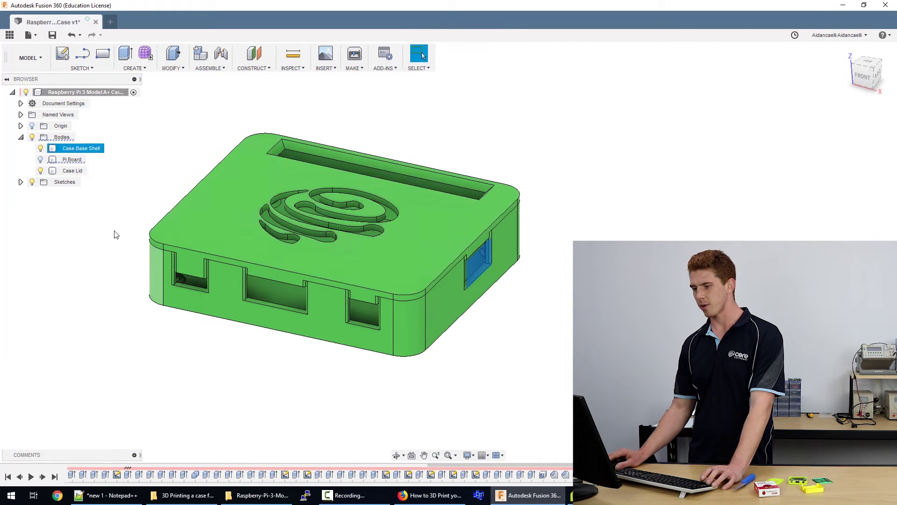
{"action": "left_click", "coordinate": [40, 148]}
{"action": "left_click", "coordinate": [40, 148]}
{"action": "left_click", "coordinate": [40, 170]}
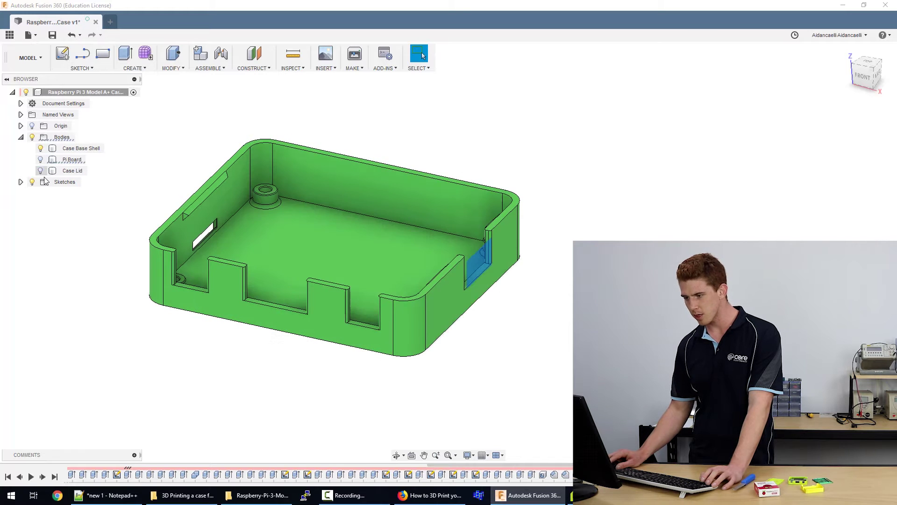
- Examine the base shell's standoffs and the snap-fit clips along the inside of its walls
{"action": "middle_click_drag", "start_coordinate": [314, 262], "coordinate": [261, 157], "text": "shift"}
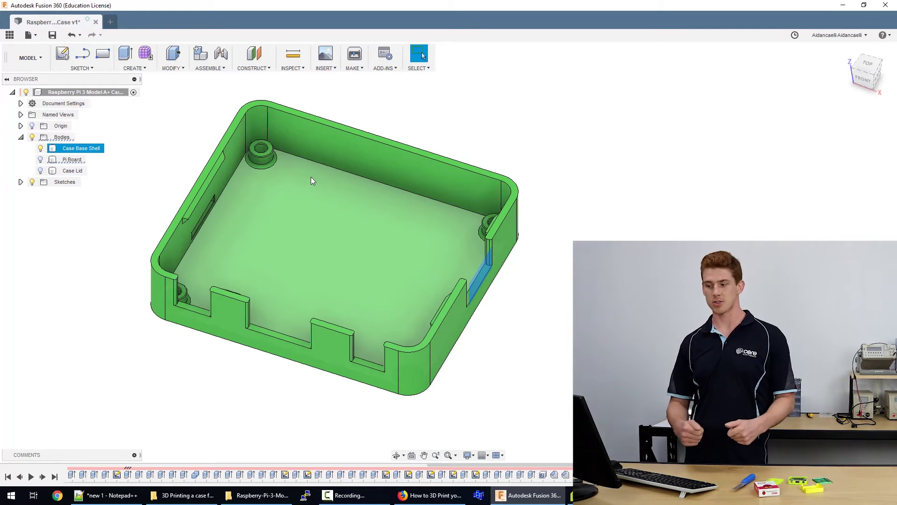
{"action": "middle_click_drag", "start_coordinate": [290, 261], "coordinate": [346, 242], "text": "shift"}
{"action": "scroll", "coordinate": [346, 242], "scroll_direction": "up", "scroll_amount": 5}
{"action": "middle_click_drag", "start_coordinate": [410, 174], "coordinate": [337, 188], "text": "shift"}
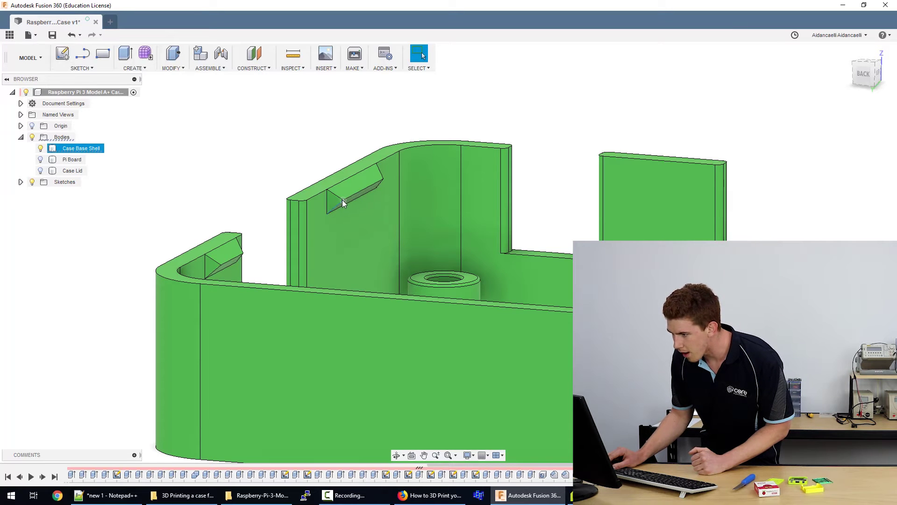
{"action": "scroll", "coordinate": [356, 206], "scroll_direction": "down", "scroll_amount": 5}
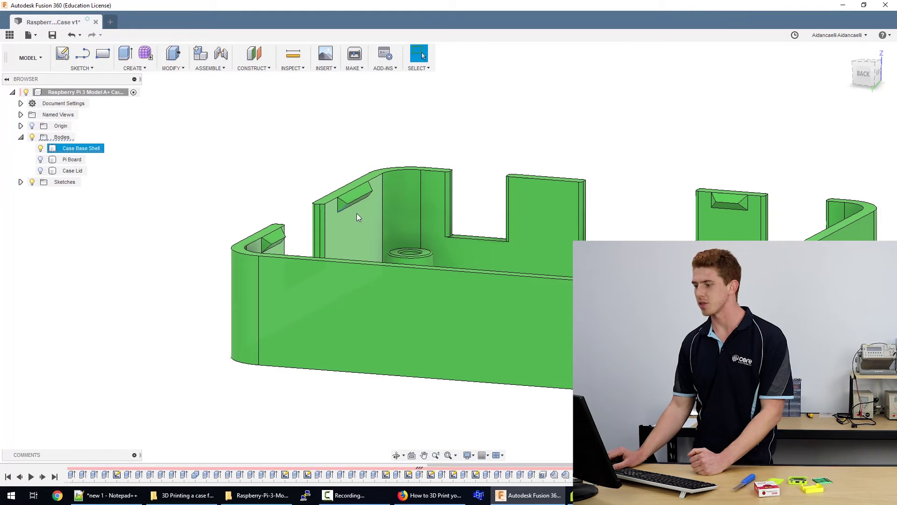
- Show the Case Lid body and hide the Case Base Shell
{"action": "left_click", "coordinate": [47, 170]}
{"action": "left_click", "coordinate": [40, 170]}
{"action": "left_click", "coordinate": [40, 148]}
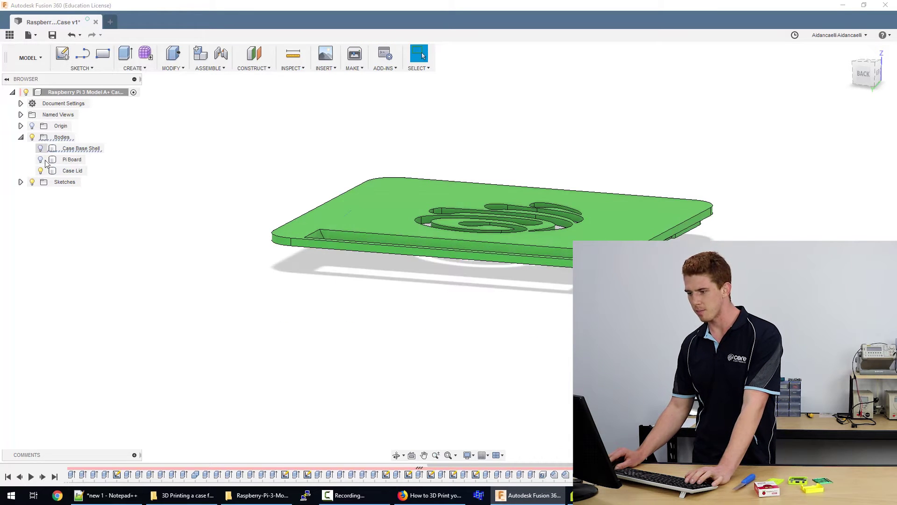
- Examine the snap-fit recesses around the lid's rim and the lid's underside
{"action": "middle_click_drag", "start_coordinate": [339, 300], "coordinate": [470, 247], "text": "shift"}
{"action": "scroll", "coordinate": [452, 249], "scroll_direction": "up", "scroll_amount": 10}
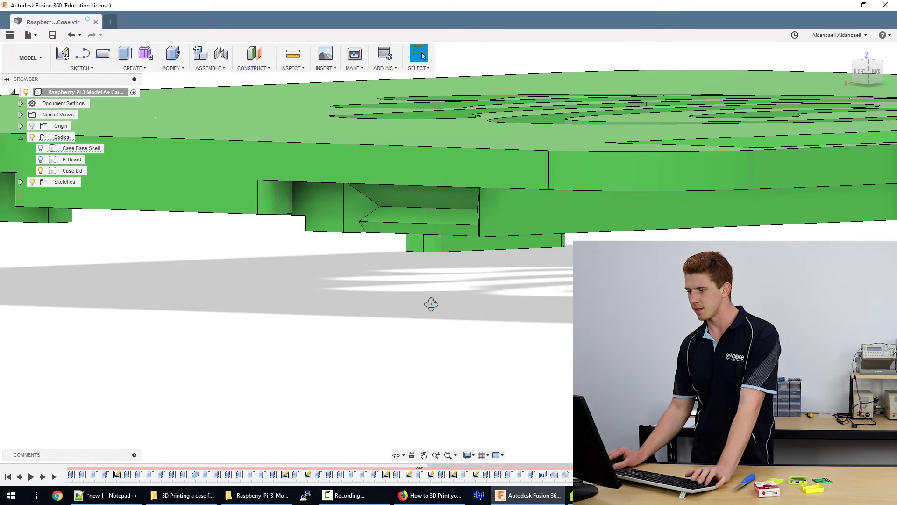
{"action": "middle_click_drag", "start_coordinate": [431, 304], "coordinate": [524, 202], "text": "shift"}
{"action": "scroll", "coordinate": [658, 189], "scroll_direction": "down", "scroll_amount": 5}
{"action": "scroll", "coordinate": [556, 221], "scroll_direction": "down", "scroll_amount": 5}
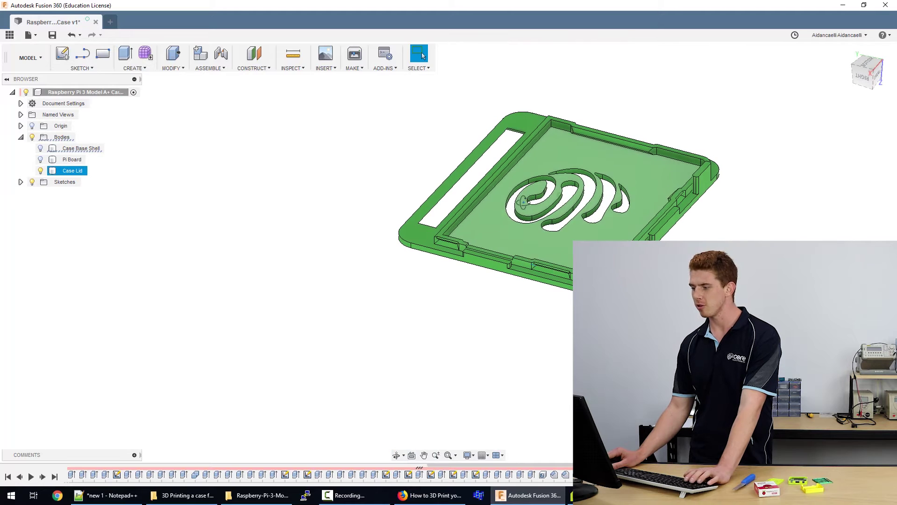
- Open the commands available for the Case Lid body
{"action": "right_click", "coordinate": [65, 172]}
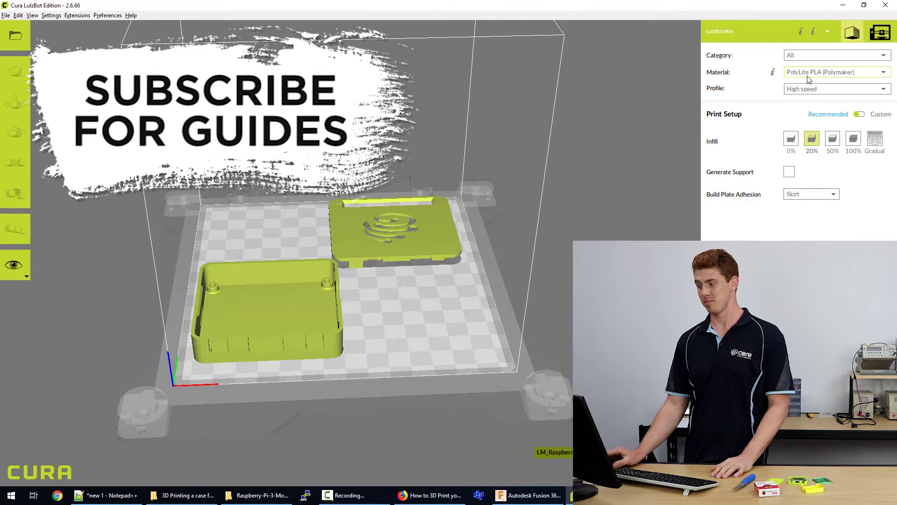
- In Cura LulzBot Edition, review the print profiles available for the PolyLite PLA material
{"action": "left_click", "coordinate": [800, 95]}
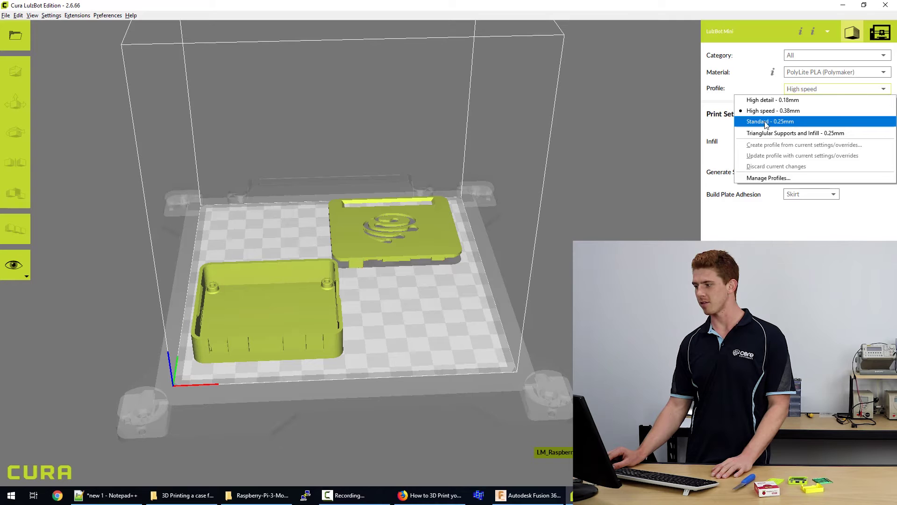
{"action": "left_click", "coordinate": [546, 164]}
- Rotate the case lid -180 degrees about the X axis so its flat outer face lies on the build plate
{"action": "left_click", "coordinate": [393, 248]}
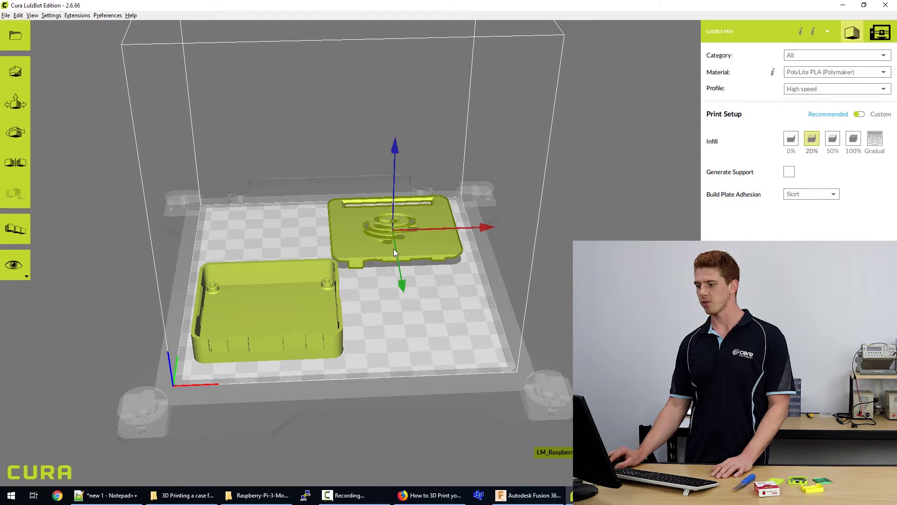
{"action": "left_click", "coordinate": [6, 131]}
{"action": "right_click_drag", "start_coordinate": [417, 378], "coordinate": [387, 267]}
{"action": "left_click_drag", "start_coordinate": [365, 246], "coordinate": [161, 251]}
{"action": "left_click_drag", "start_coordinate": [169, 285], "coordinate": [170, 308]}
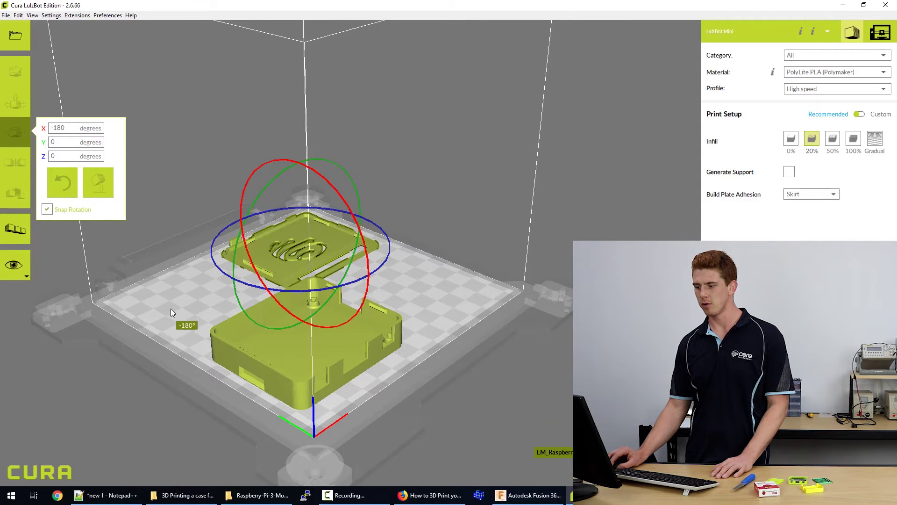
{"action": "left_click", "coordinate": [158, 322]}
- Examine the flipped lid's snap-fit recesses, rim and corner for overhangs, and its placement beside the base shell on the build plate
{"action": "mouse_move", "coordinate": [407, 318]}
{"action": "right_mouse_down"}
{"action": "mouse_move", "coordinate": [330, 289]}
{"action": "mouse_move", "coordinate": [285, 319]}
{"action": "mouse_move", "coordinate": [406, 330]}
{"action": "right_mouse_up"}
{"action": "scroll", "coordinate": [354, 231], "scroll_direction": "up", "scroll_amount": 5}
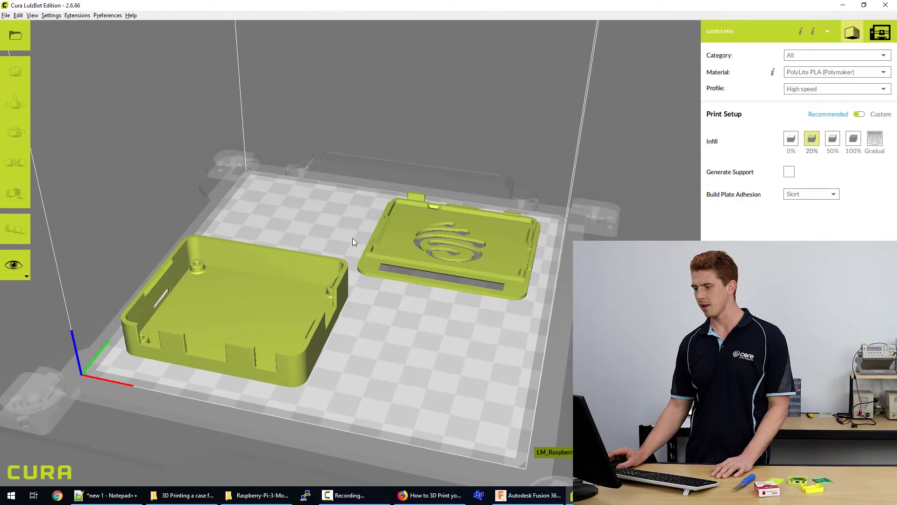
{"action": "right_click_drag", "start_coordinate": [445, 329], "coordinate": [517, 329]}
{"action": "scroll", "coordinate": [338, 231], "scroll_direction": "up", "scroll_amount": 5}
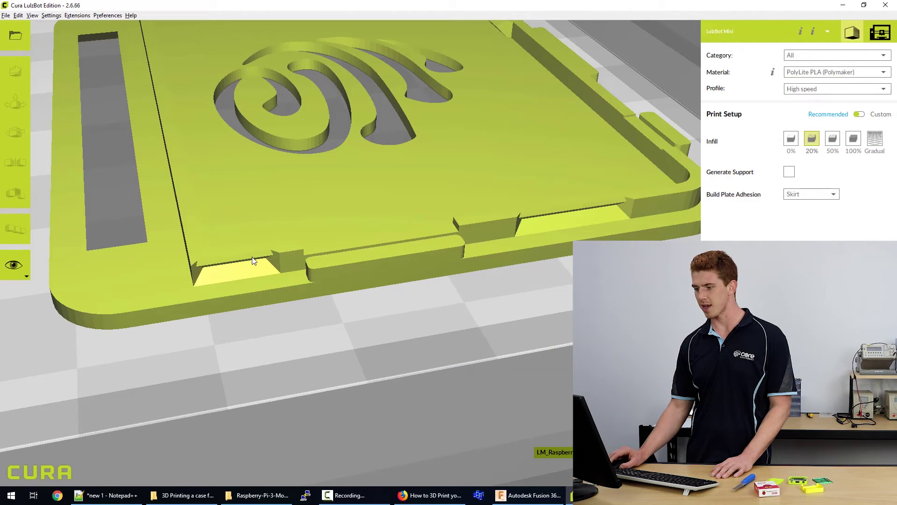
{"action": "right_click_drag", "start_coordinate": [253, 260], "coordinate": [436, 215]}
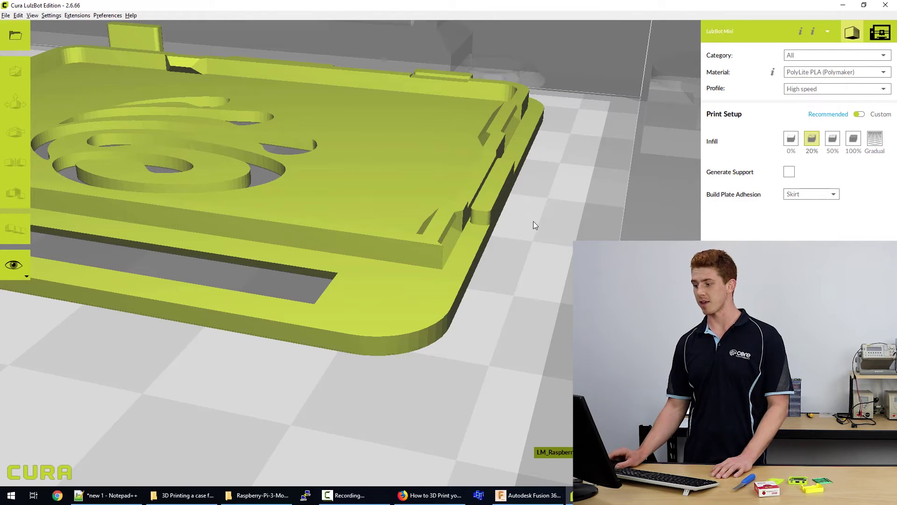
{"action": "scroll", "coordinate": [528, 260], "scroll_direction": "up", "scroll_amount": 3}
{"action": "scroll", "coordinate": [481, 257], "scroll_direction": "down", "scroll_amount": 5}
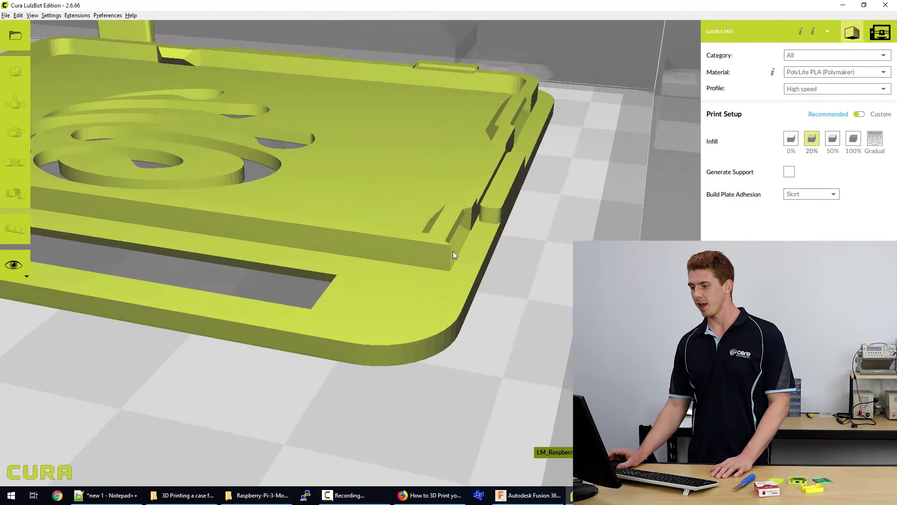
{"action": "scroll", "coordinate": [444, 282], "scroll_direction": "down", "scroll_amount": 6}
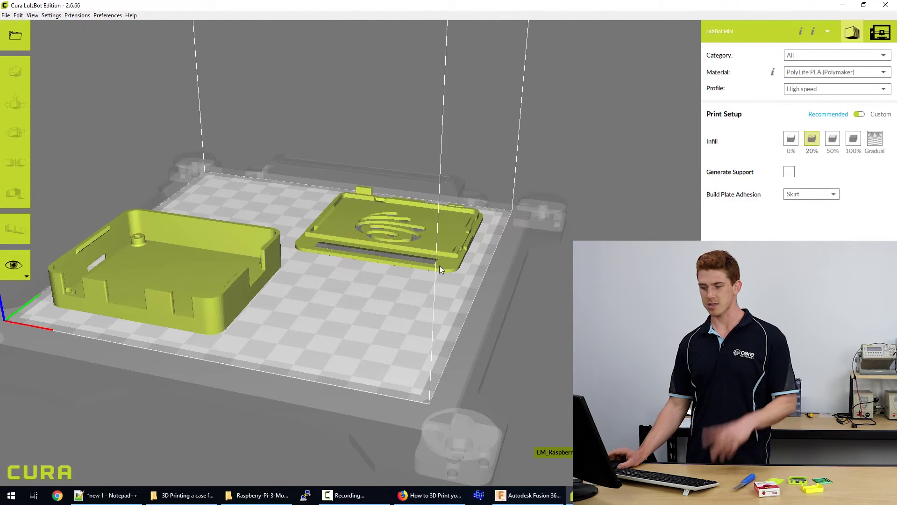